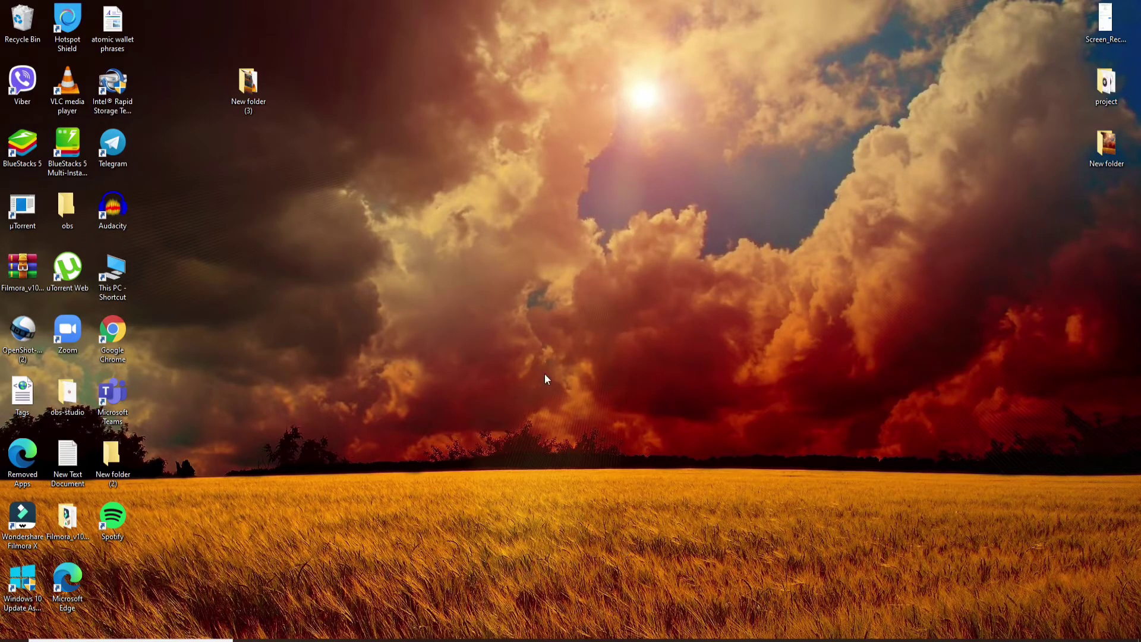
# - Open Chrome and search Google for 'download deezer for pc'
pyautogui.click(505, 589)
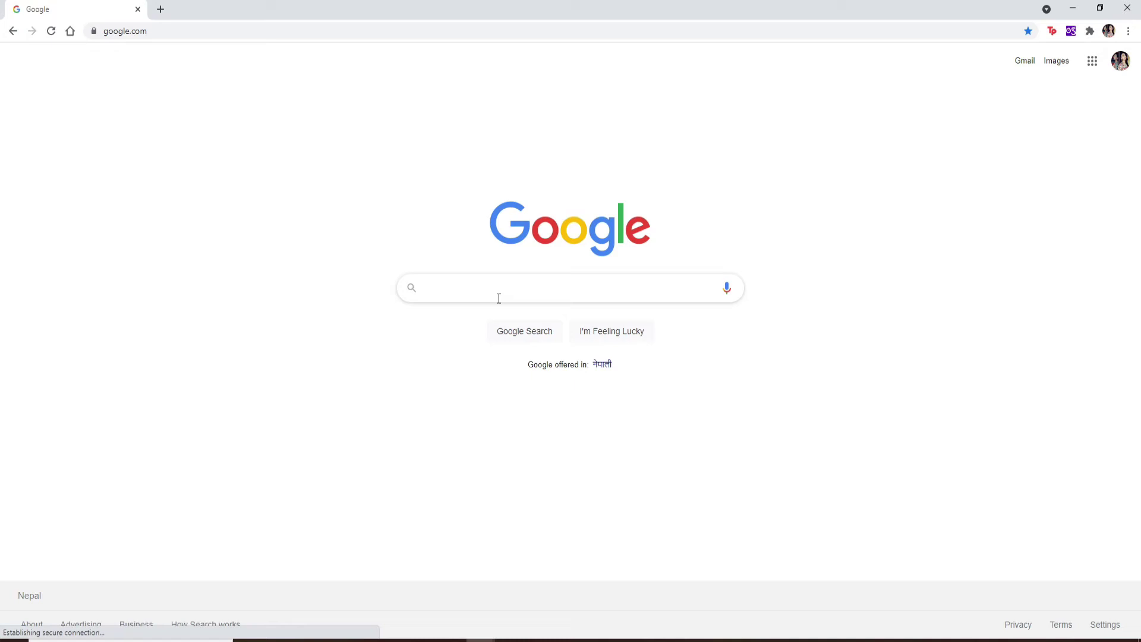
pyautogui.write('do')
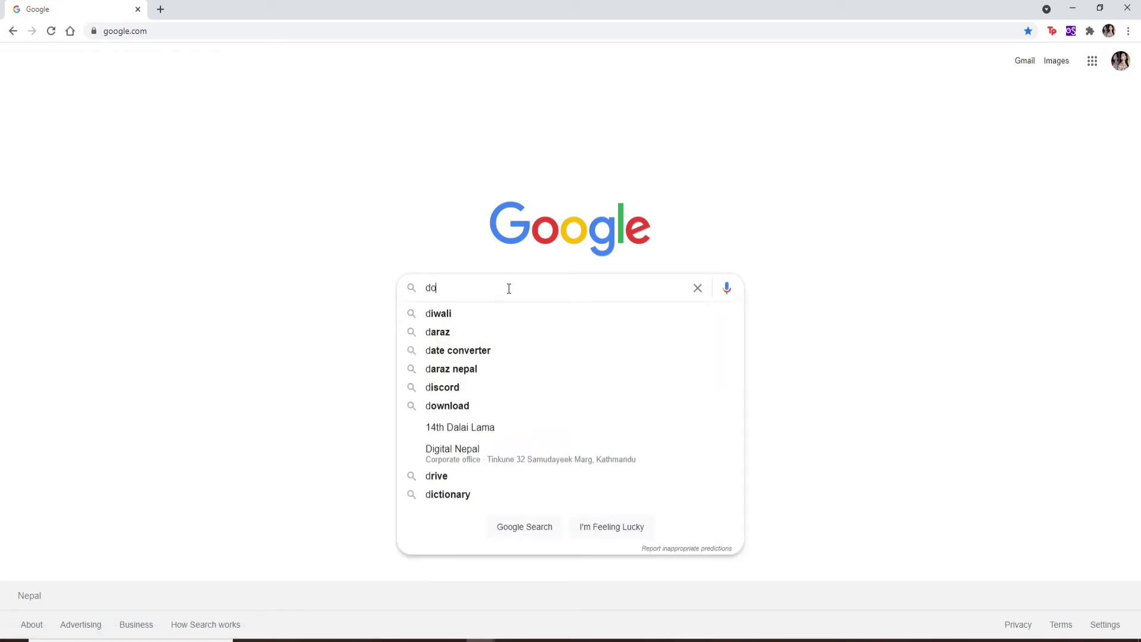
pyautogui.write('wnload deezer fo')
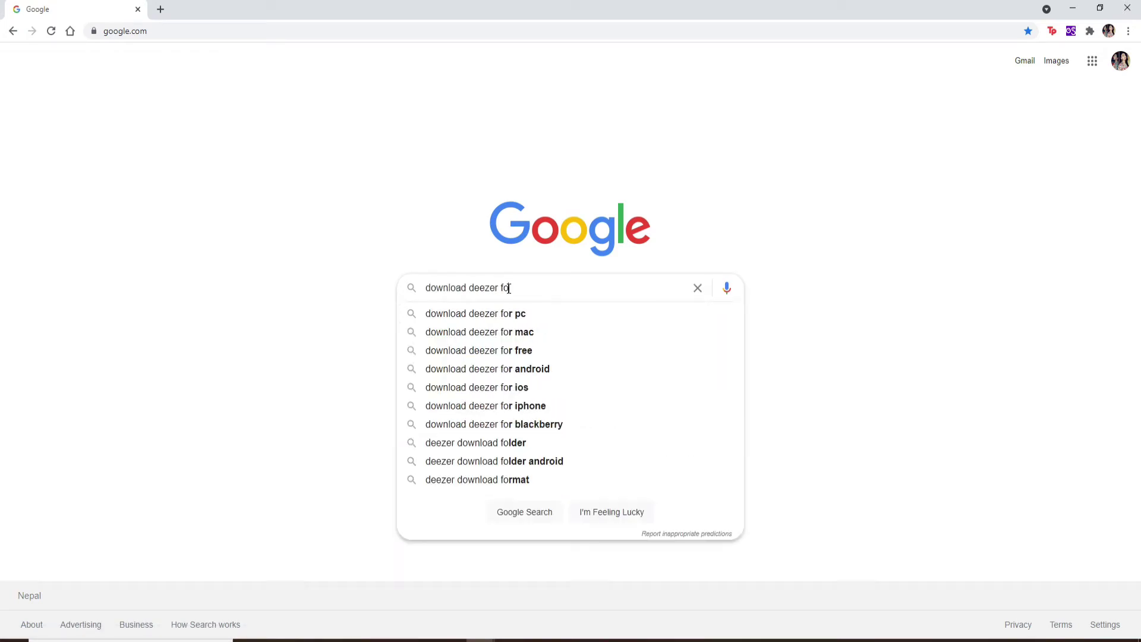
pyautogui.write('r pc')
pyautogui.press('Return')
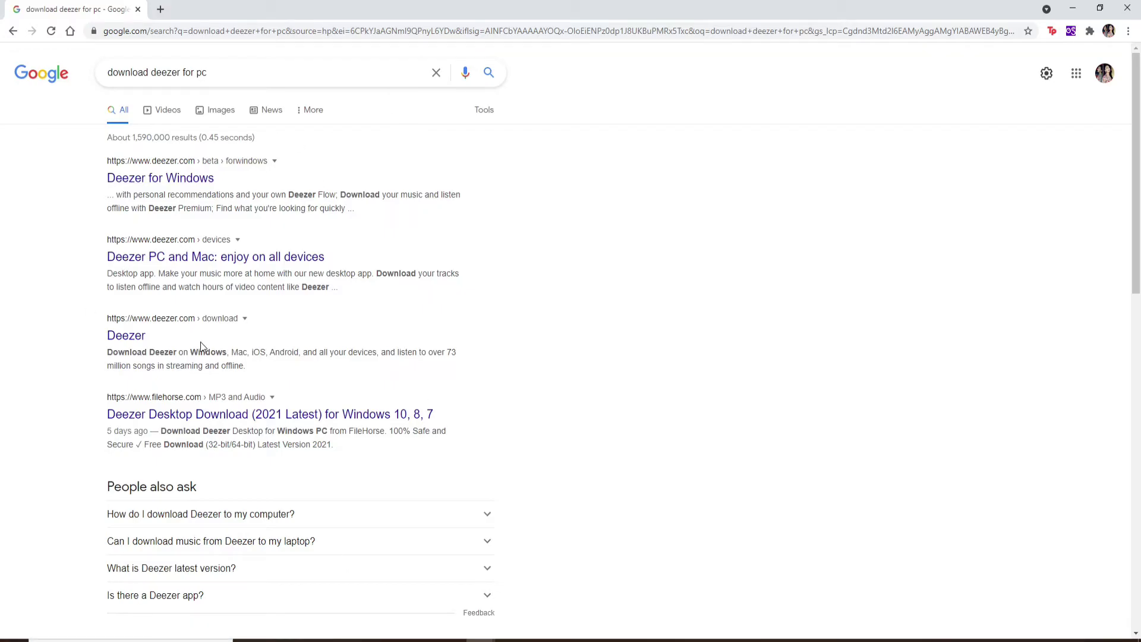
# - Open the Deezer for Windows page, accept cookies, install Deezer from Microsoft Store, and launch it
pyautogui.click(194, 183)
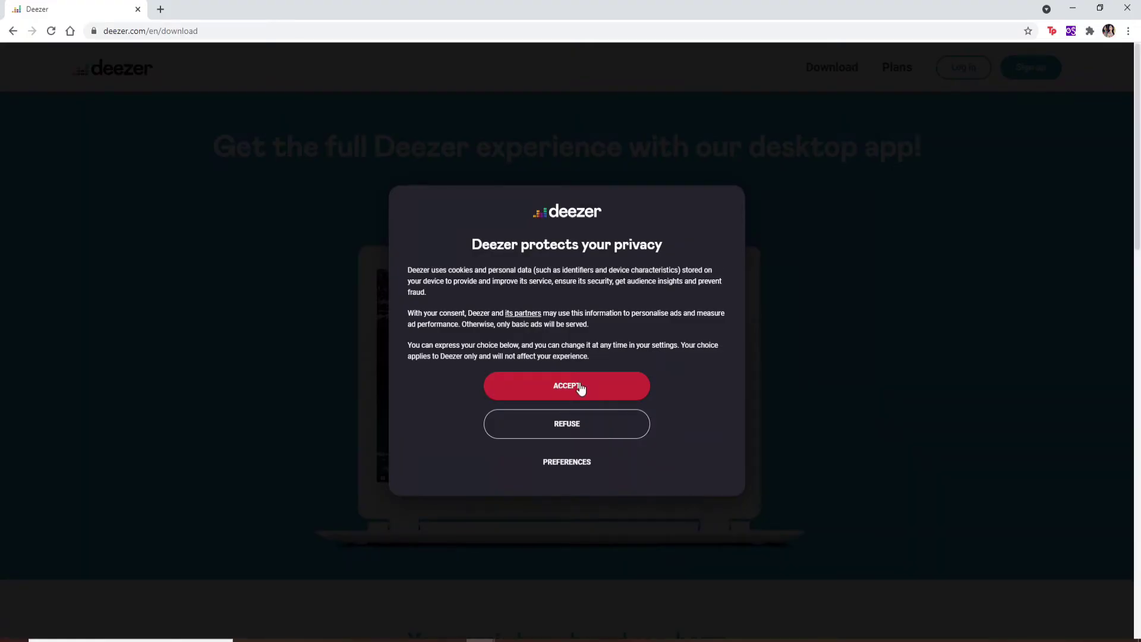
pyautogui.click(570, 386)
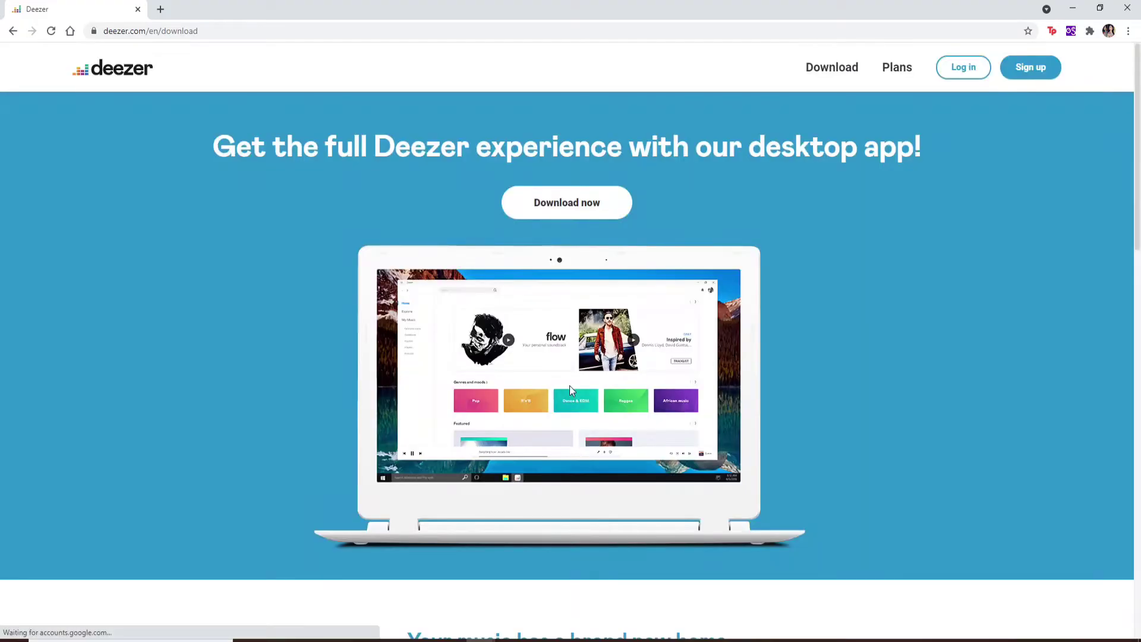
pyautogui.click(578, 208)
pyautogui.click(966, 242)
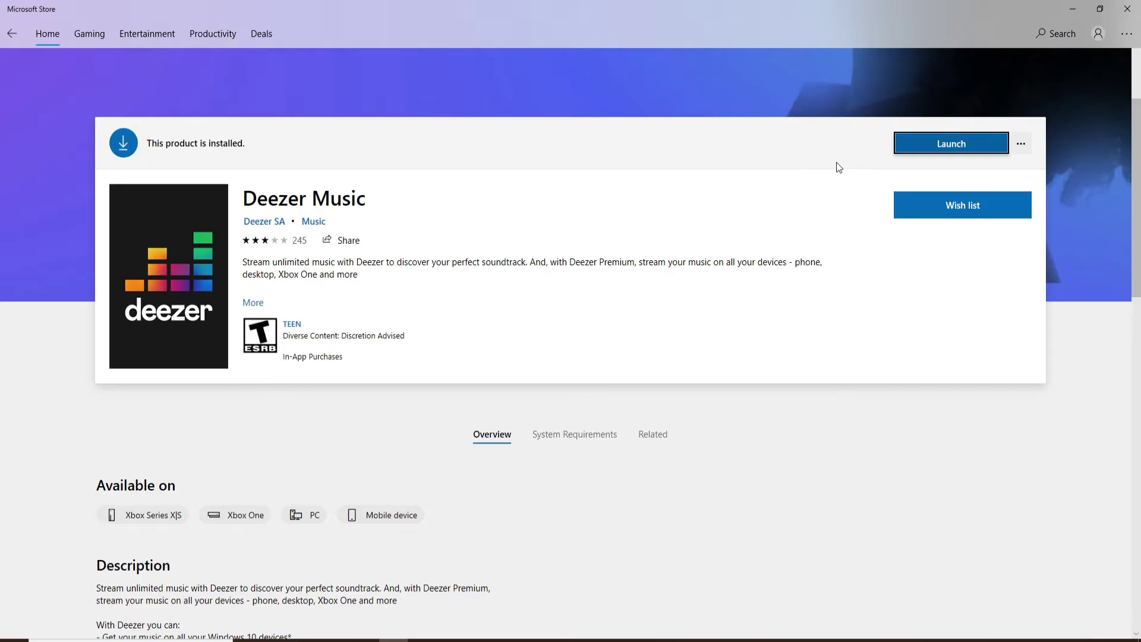
pyautogui.click(954, 146)
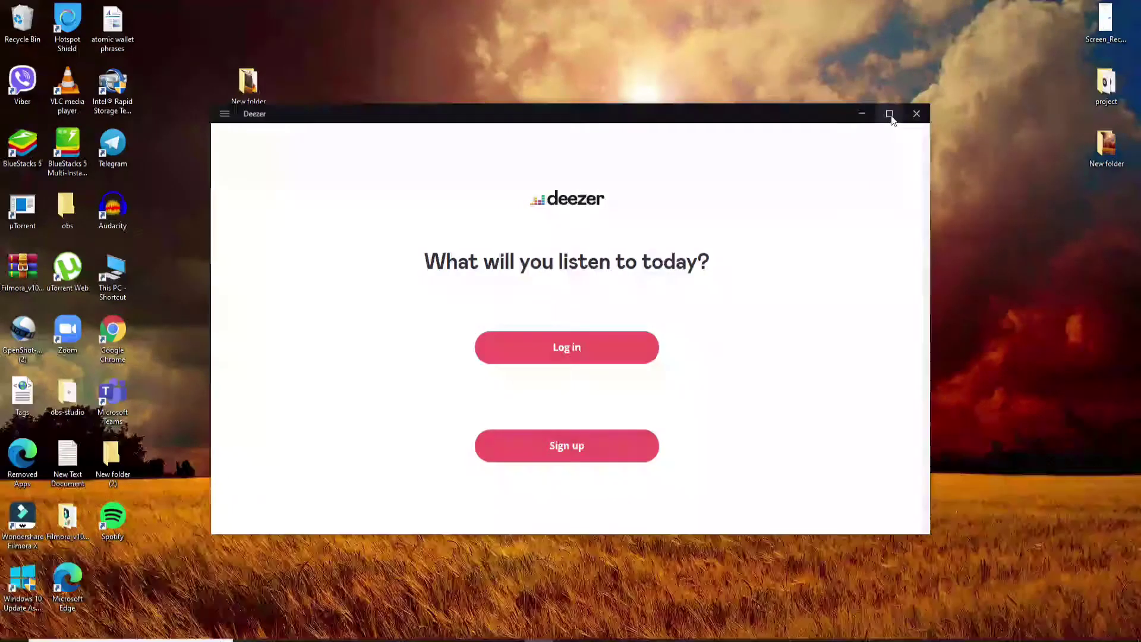
# - Maximize Deezer, view its Log in page with the password field, then minimize the window
pyautogui.click(890, 114)
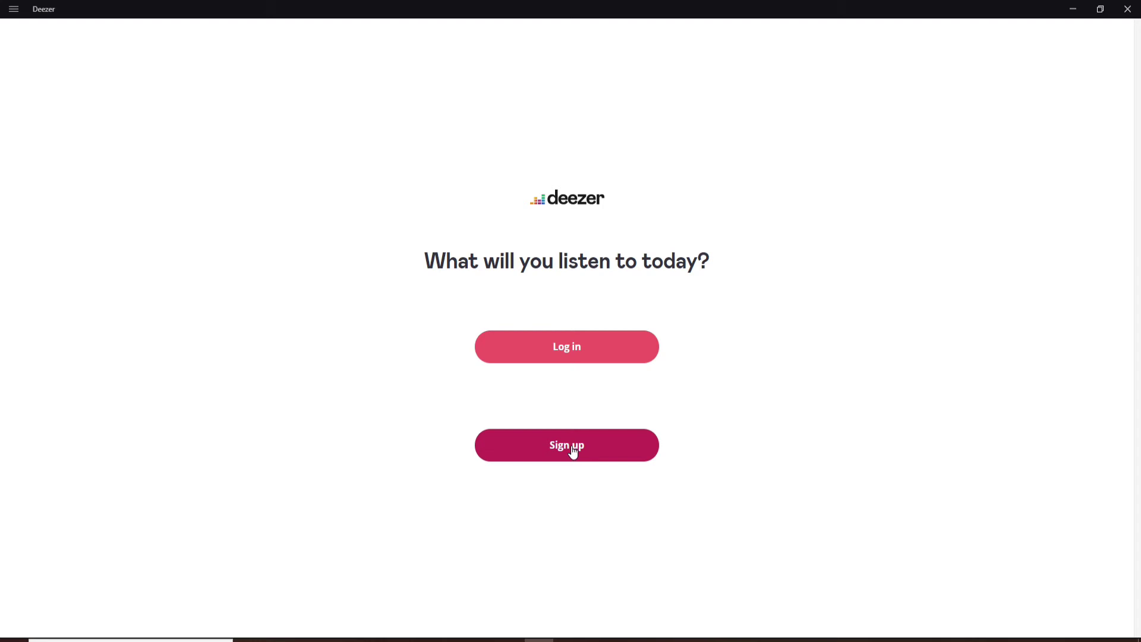
pyautogui.click(585, 352)
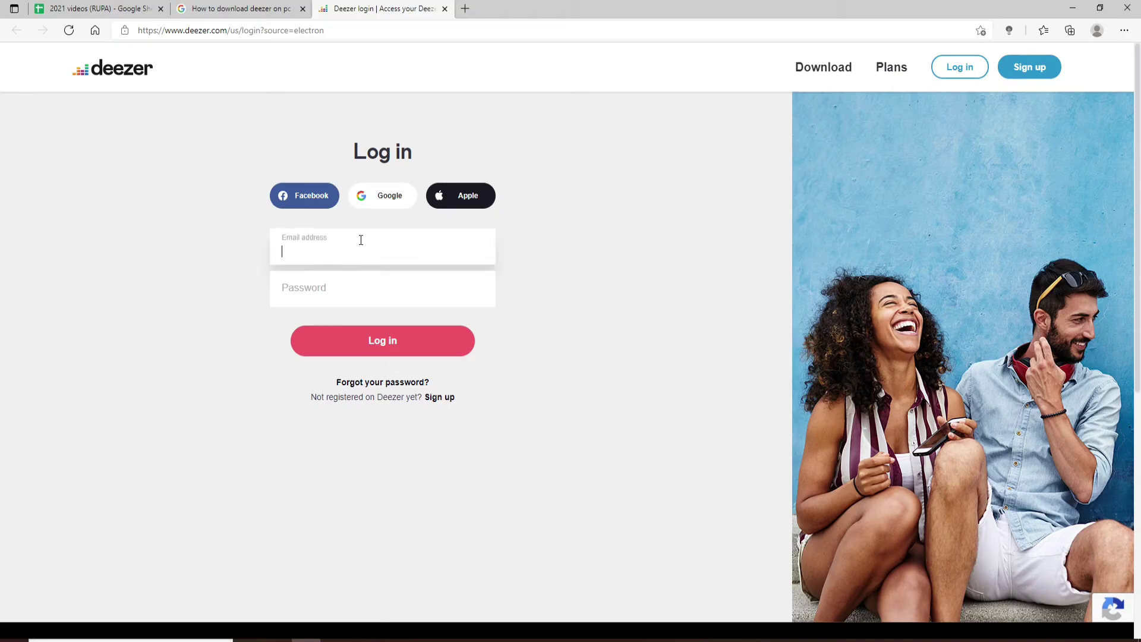
pyautogui.click(364, 298)
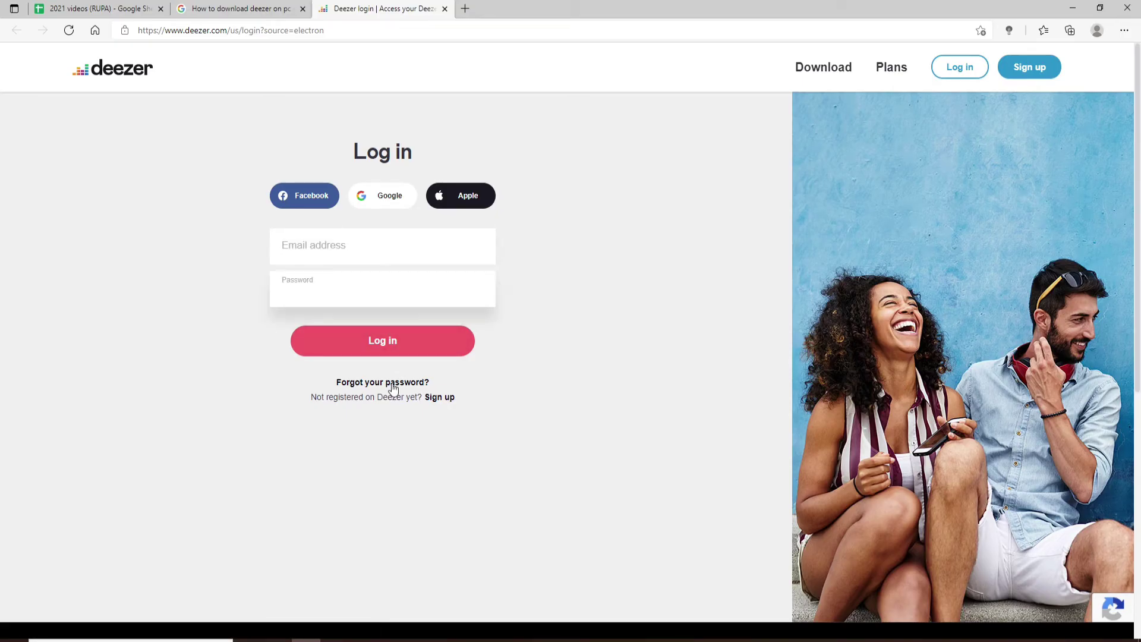
pyautogui.click(1073, 7)
pyautogui.click(1073, 10)
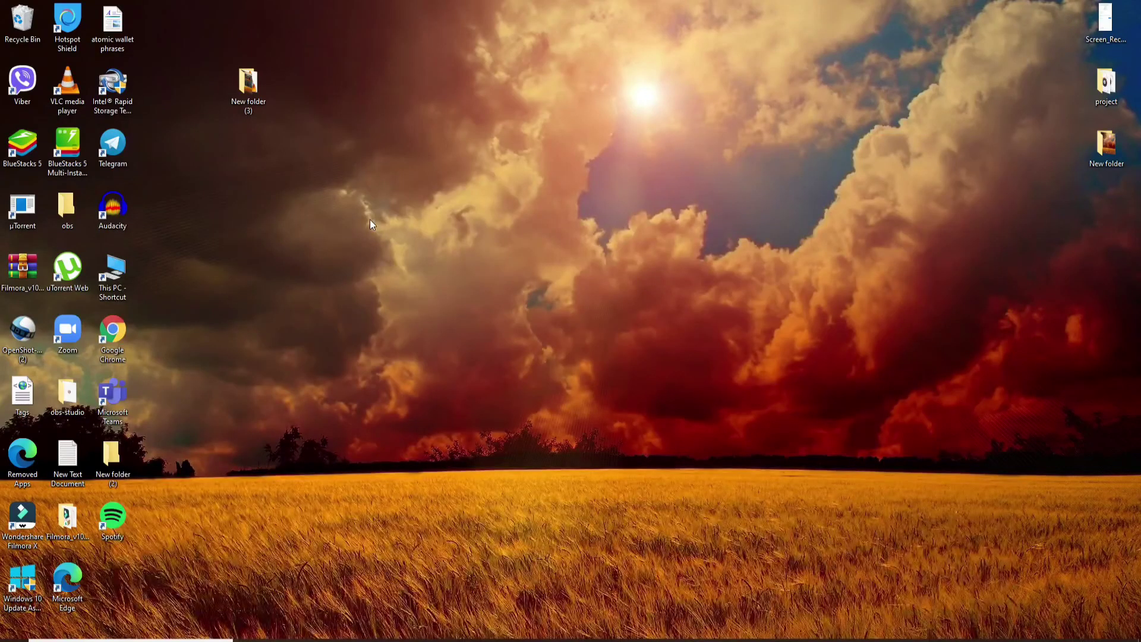